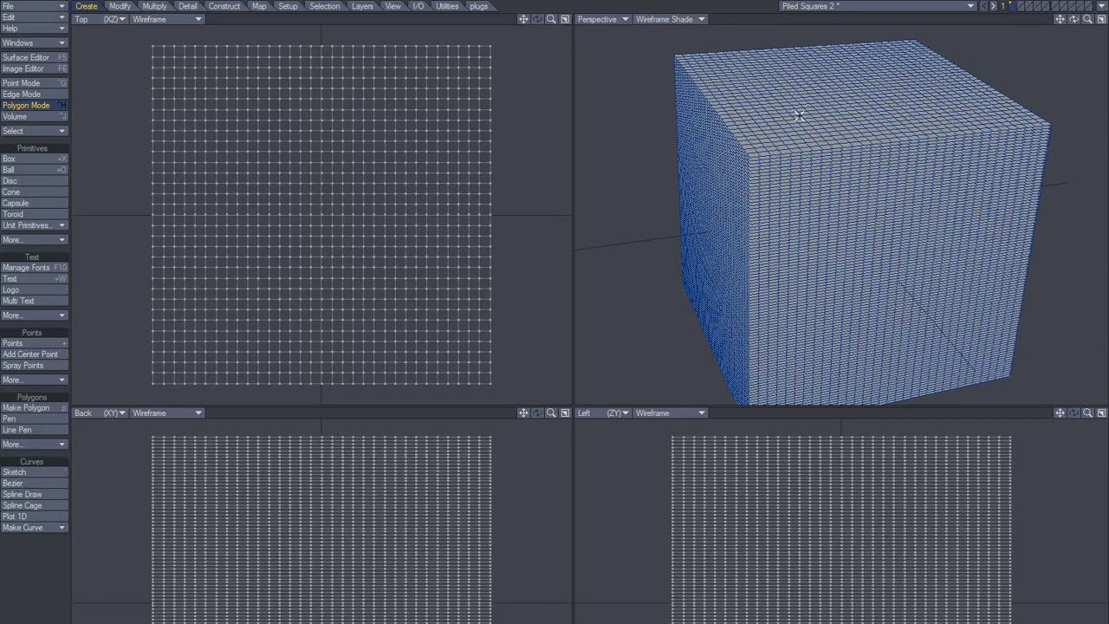
Inspect the cube by orbiting and selecting its top face, then deselect and open the Top view's view-type list.
middle_click_drag(838, 208, 819, 99)
mouse_move(819, 100)
left_mouse_down()
mouse_move(902, 79)
mouse_move(813, 120)
mouse_move(914, 111)
left_mouse_up()
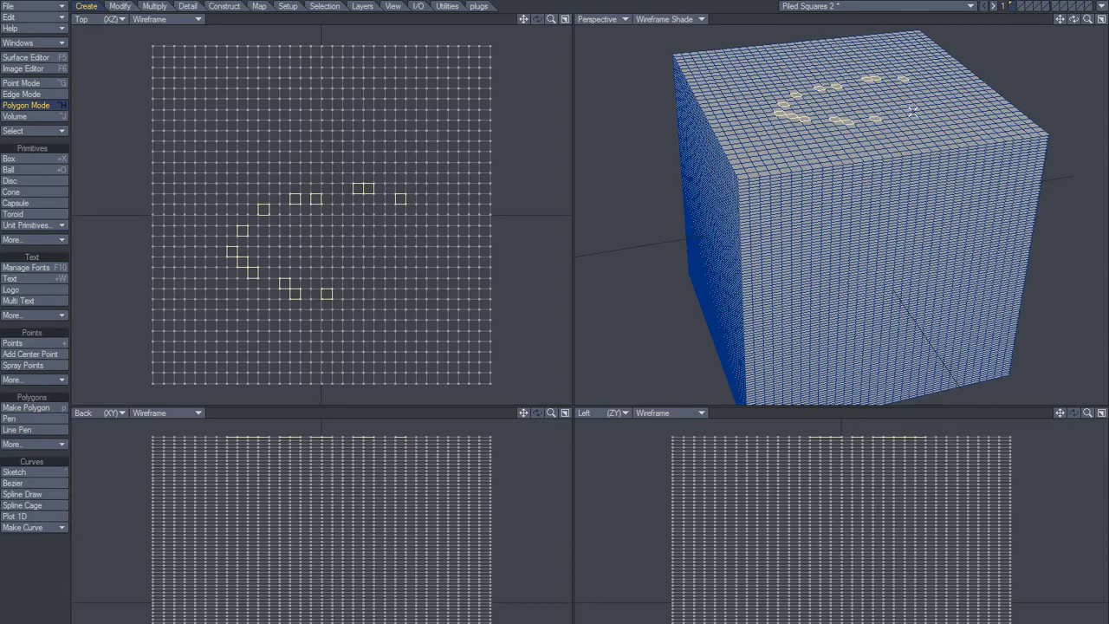
key("bracketright")
middle_click_drag(820, 221, 811, 92)
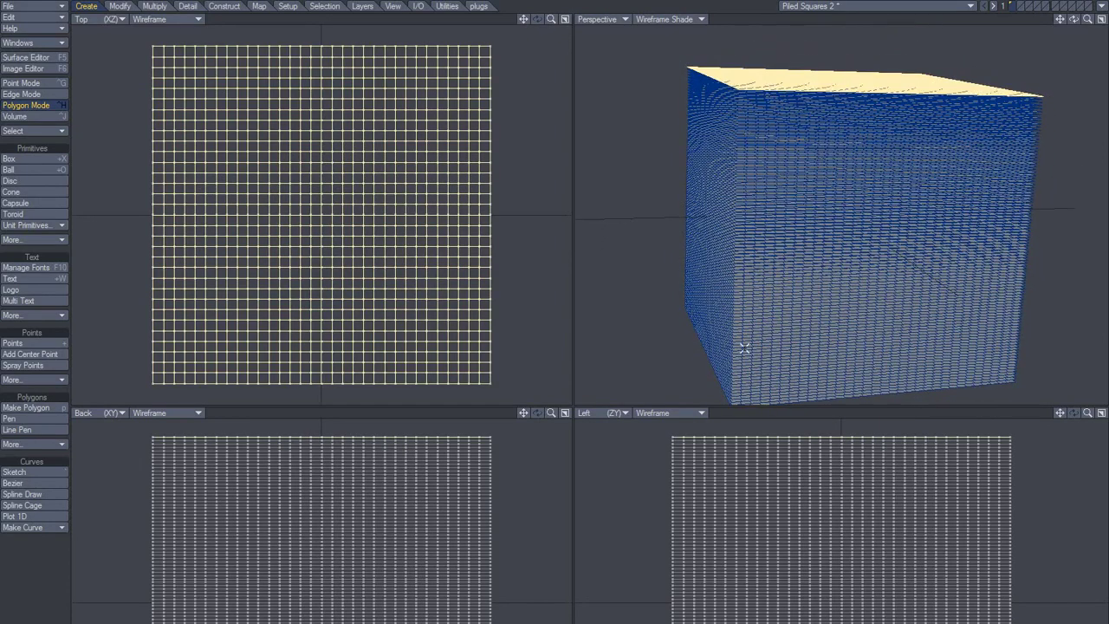
middle_click_drag(809, 250, 721, 141)
left_click(740, 28)
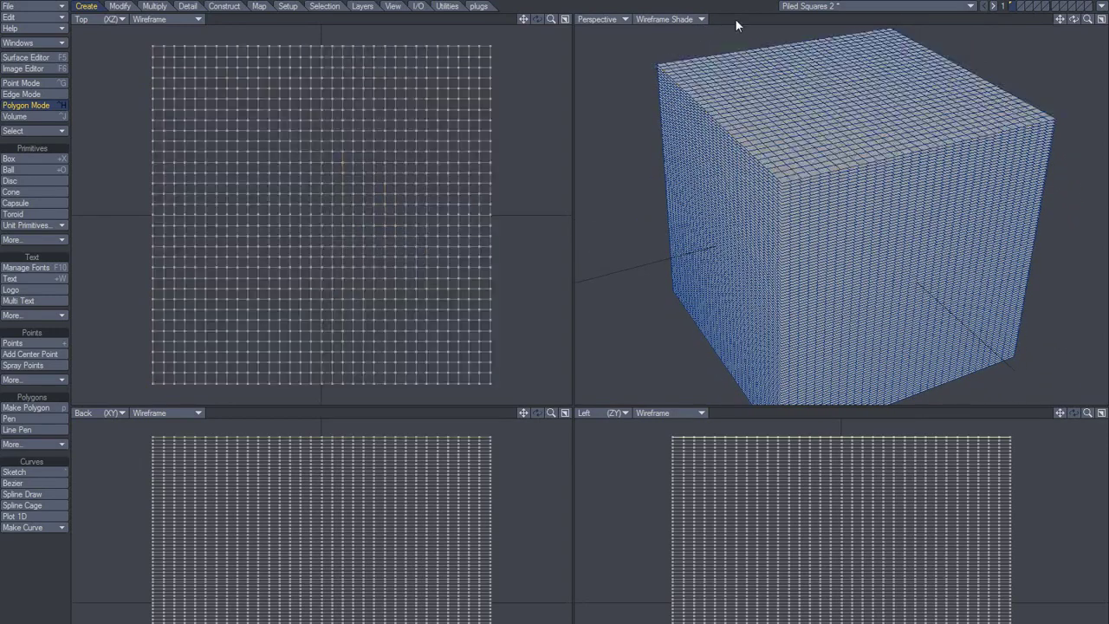
left_click(110, 19)
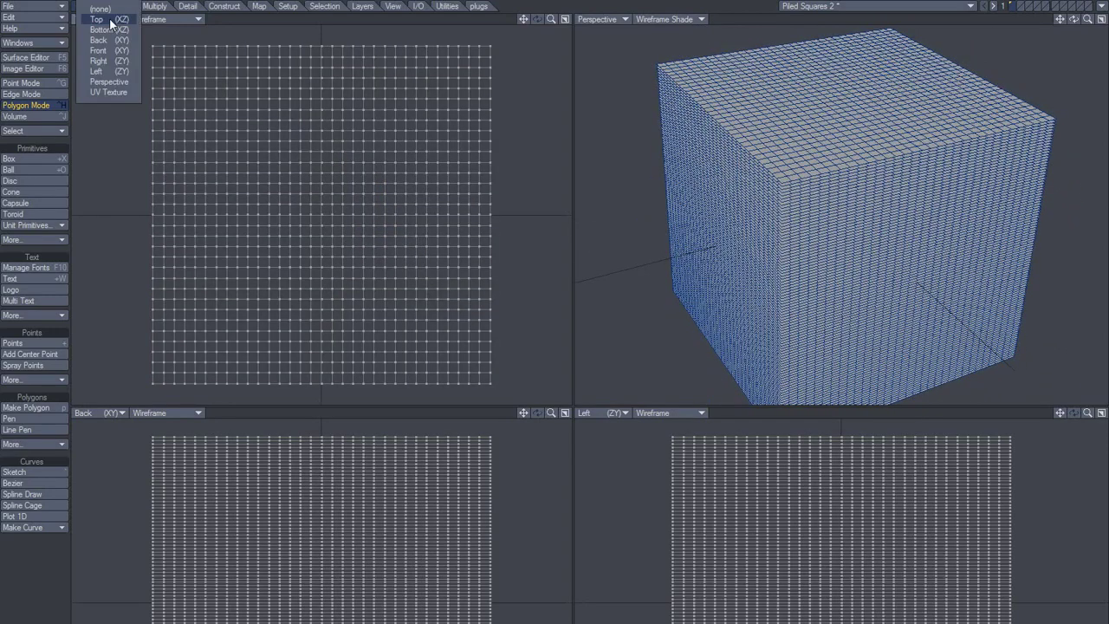
Switch the Top view to UV Texture and fit the 10×10 tile layout to the view.
left_click(103, 92)
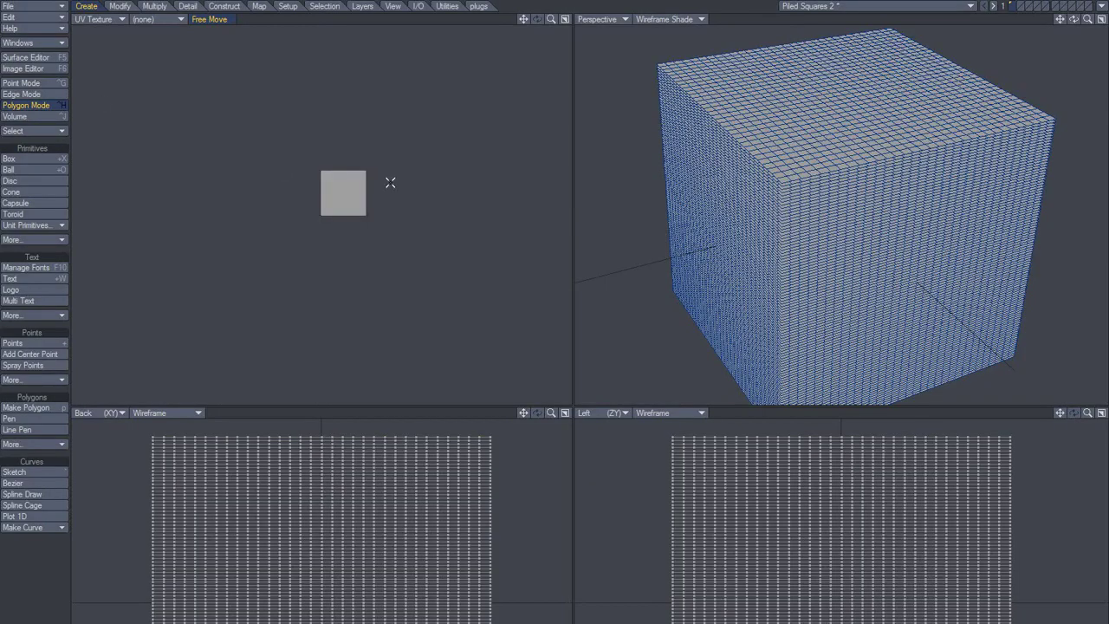
key("a")
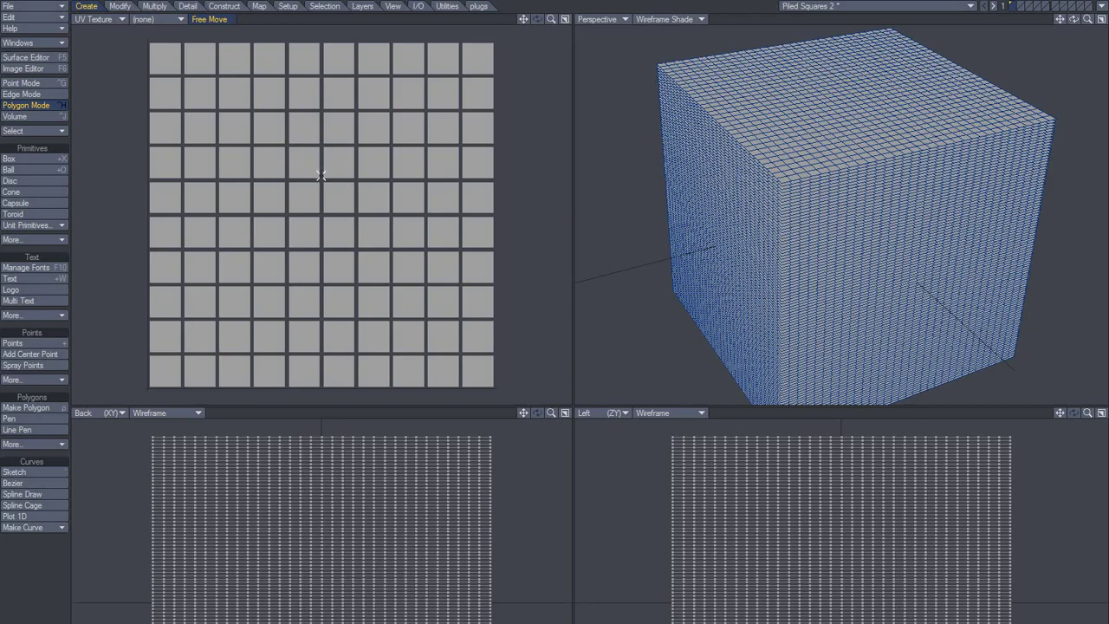
left_click_drag(864, 240, 897, 183, "alt")
left_click_drag(839, 211, 775, 230, "alt")
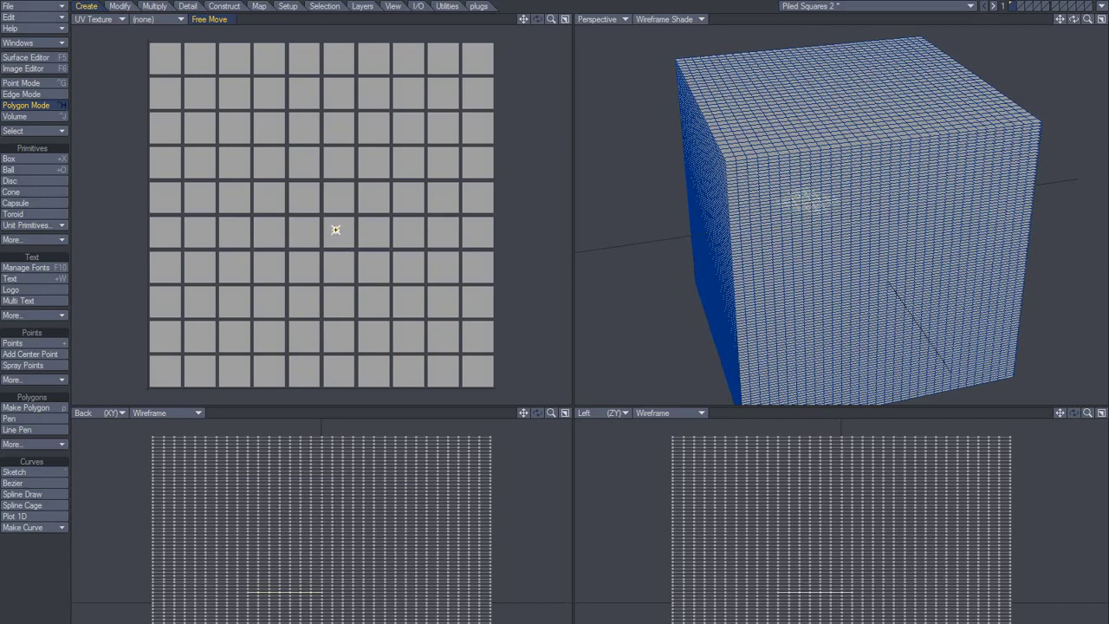
Select one UV tile's polygons to check them on the cube, then clear the selection.
mouse_move(339, 230)
left_mouse_down()
mouse_move(347, 245)
mouse_move(351, 234)
left_mouse_up()
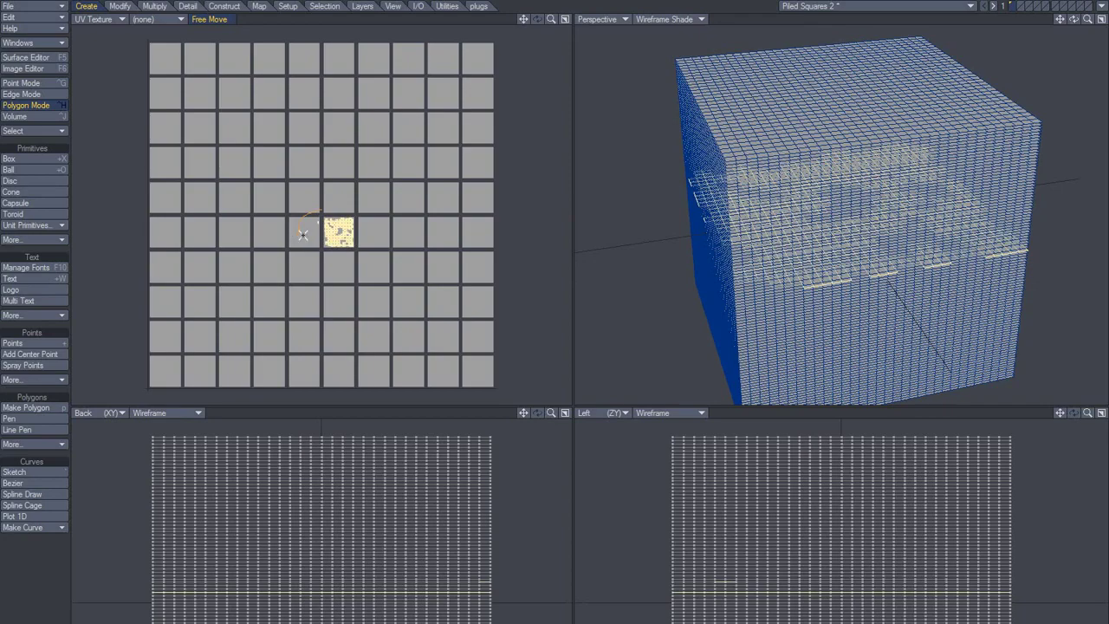
left_click_drag(856, 218, 662, 260, "alt")
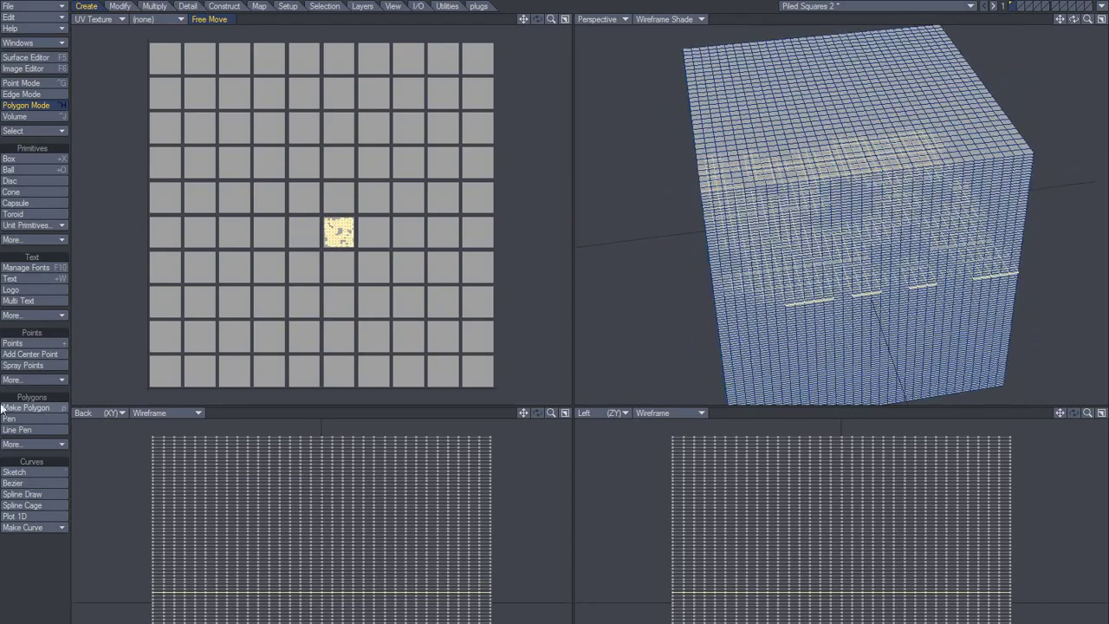
left_click(51, 579)
left_click_drag(968, 240, 838, 223, "alt")
key("alt+Tab")
key("alt+Tab")
Switch to LightWave Layout with the cube scene.
left_click(554, 414)
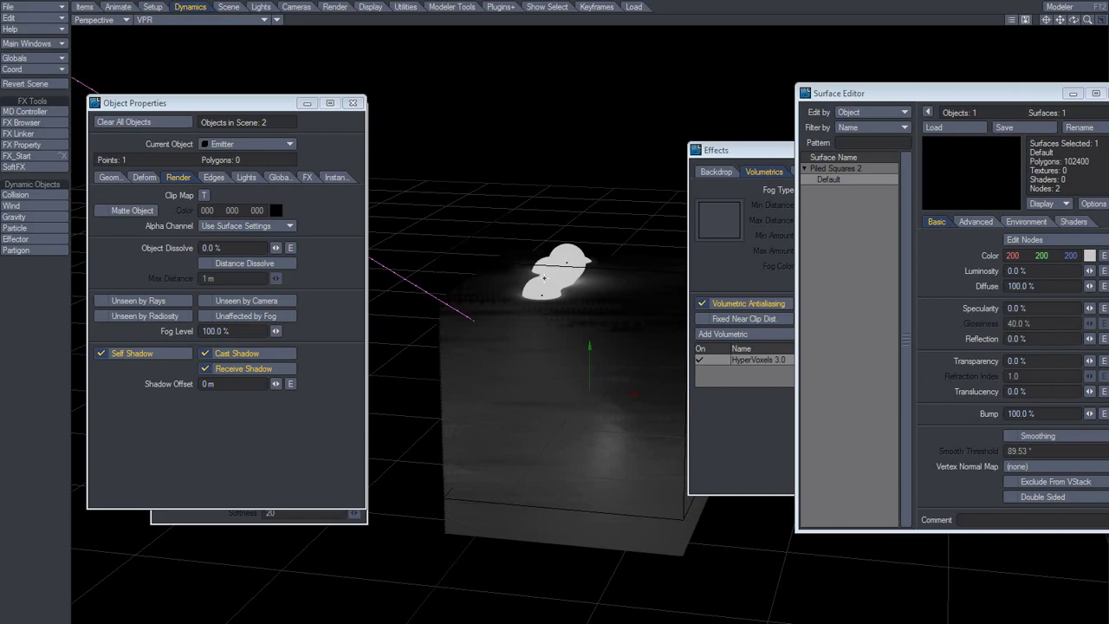
left_click(767, 154)
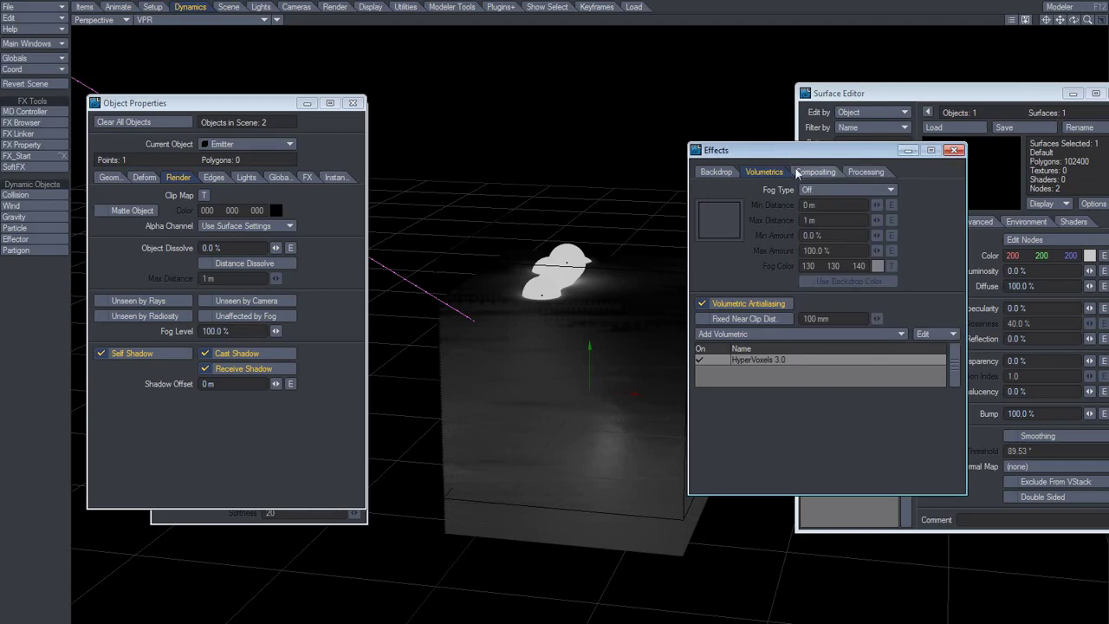
right_click(759, 359)
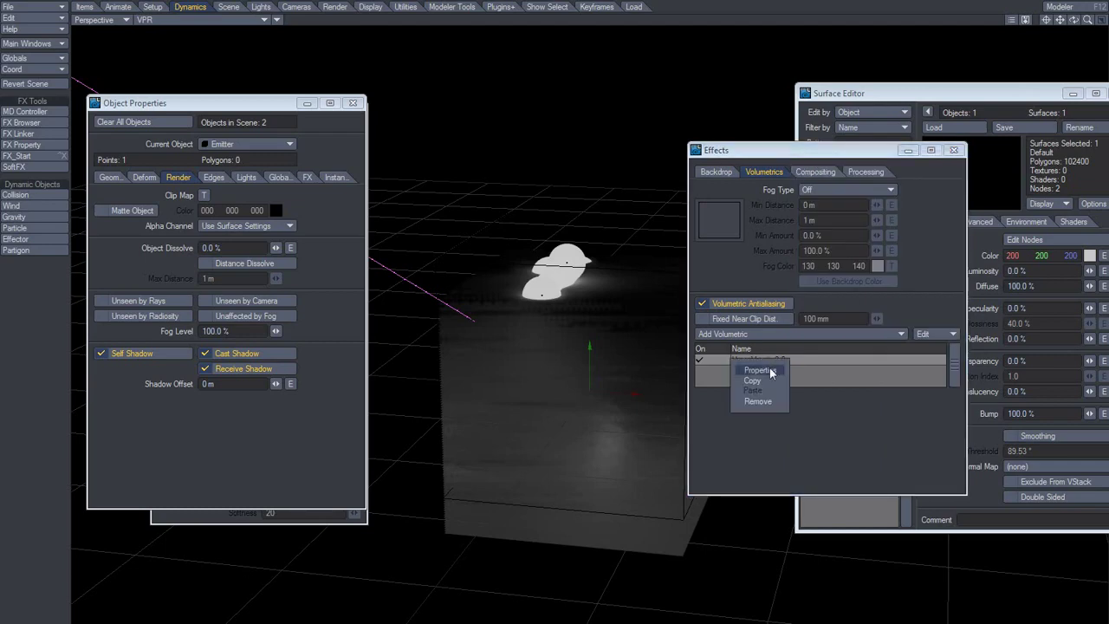
left_click(771, 372)
left_click(403, 367)
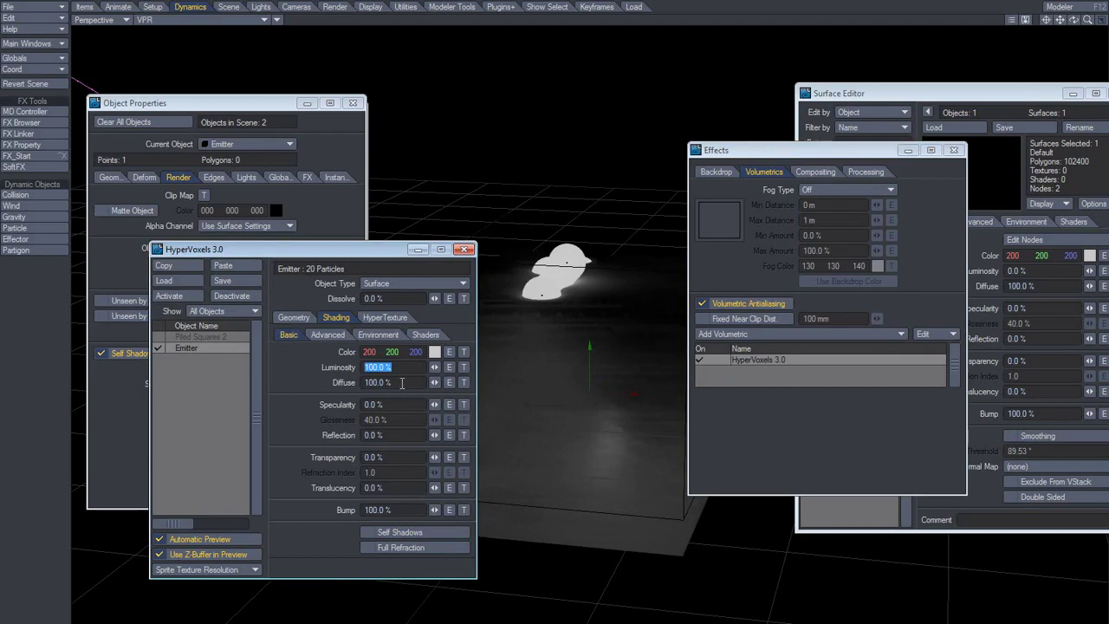
left_click(267, 387)
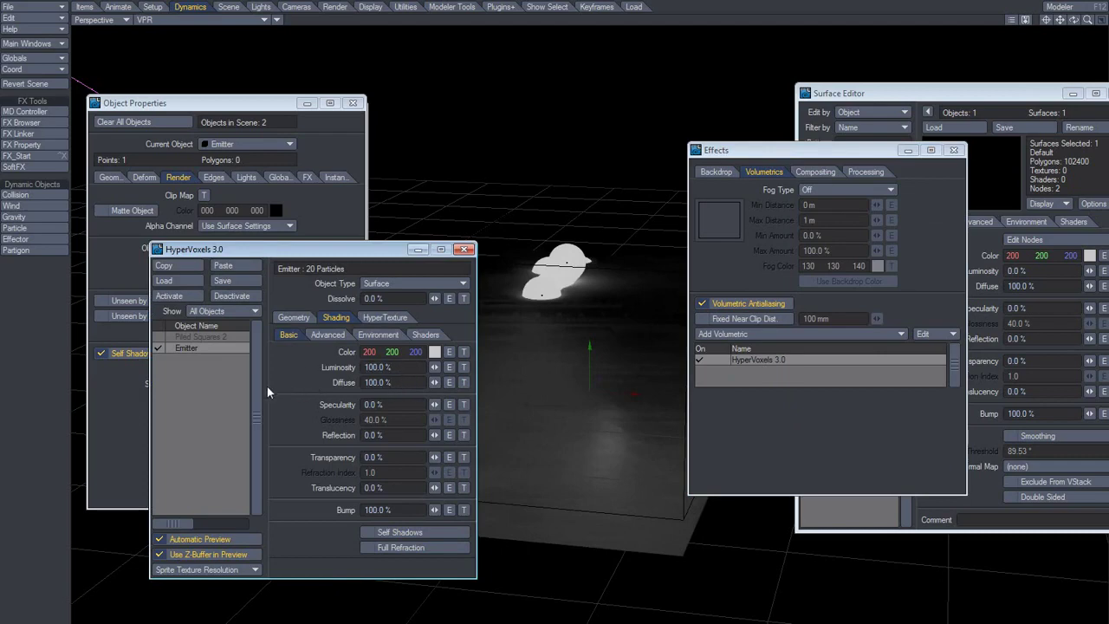
left_click(464, 249)
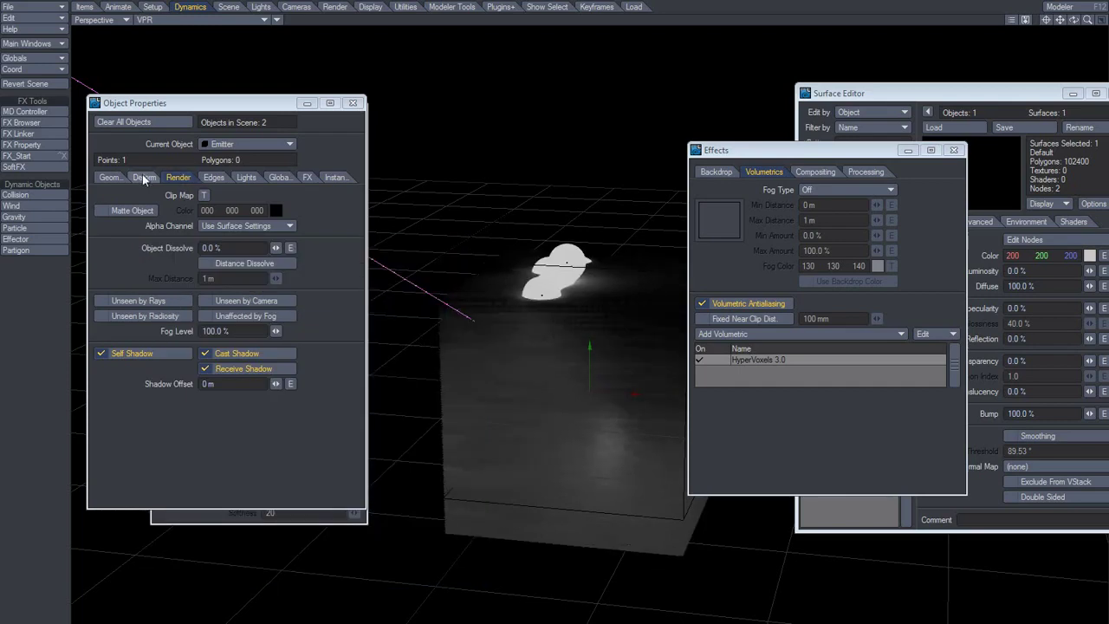
Make Piled Squares 2 the current object in Object Properties.
left_click(219, 149)
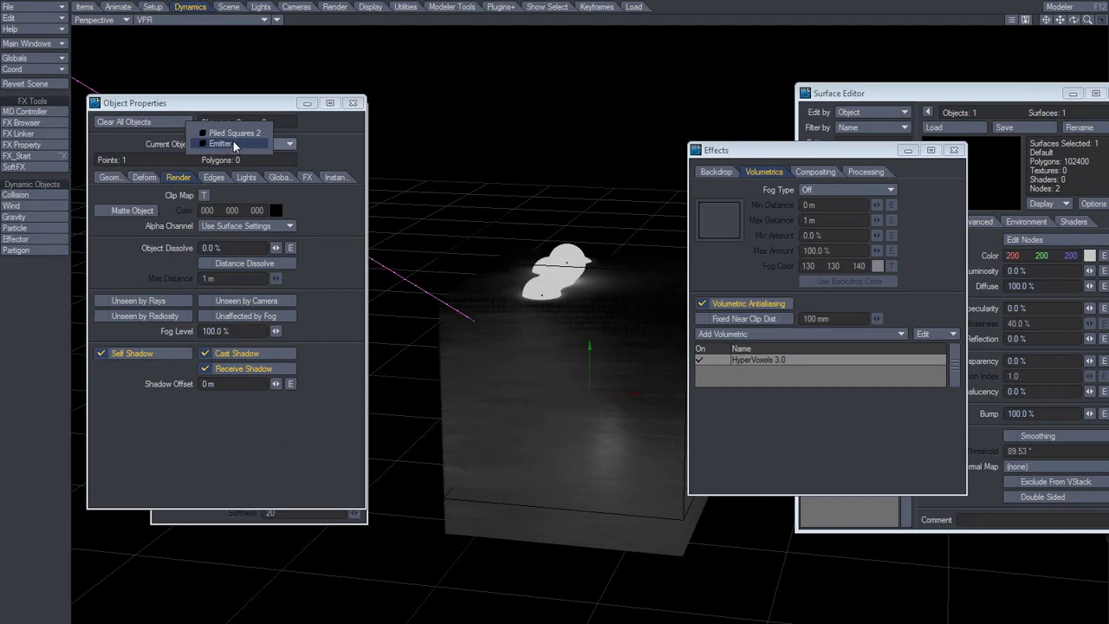
left_click(244, 135)
left_click(242, 147)
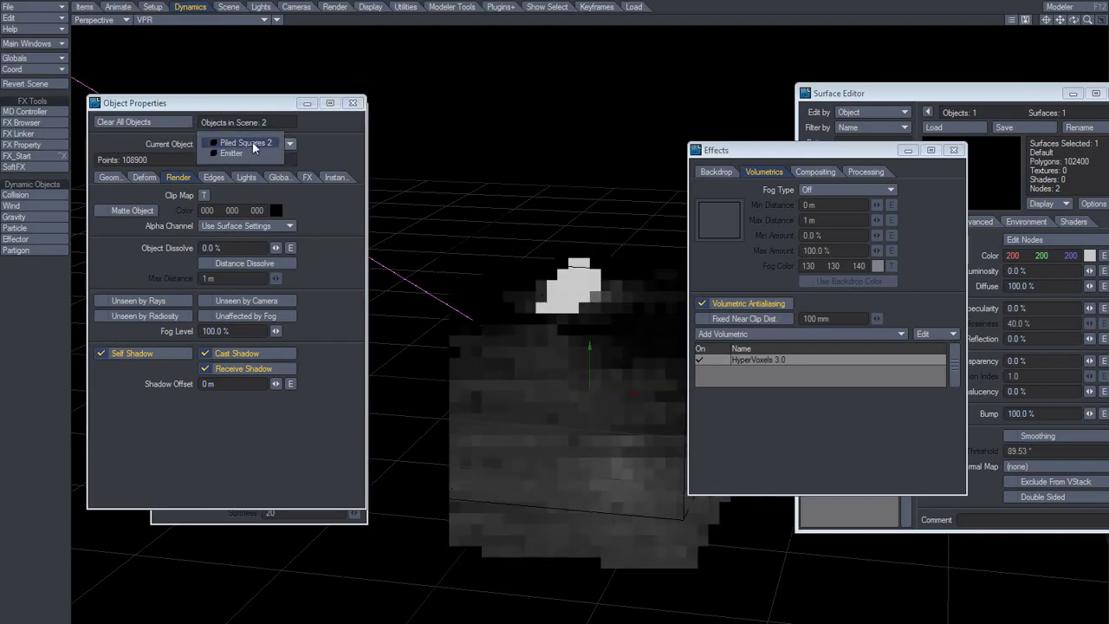
left_click(264, 144)
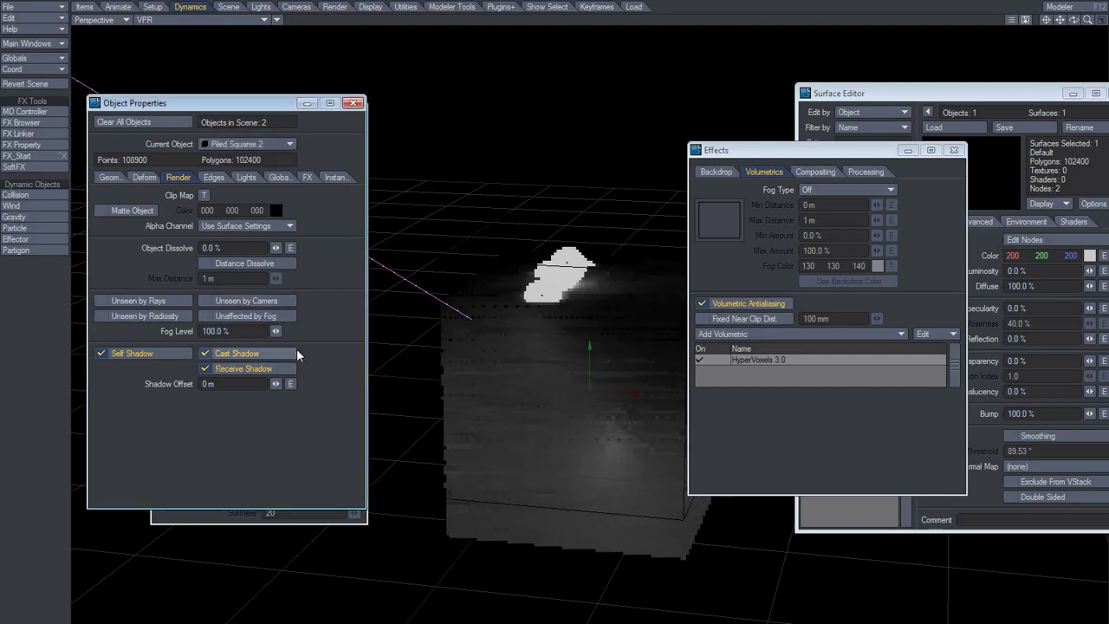
Check the Surface and Effects panels and the object's Global Illum and Edges tabs, ending on Render.
left_click(1006, 139)
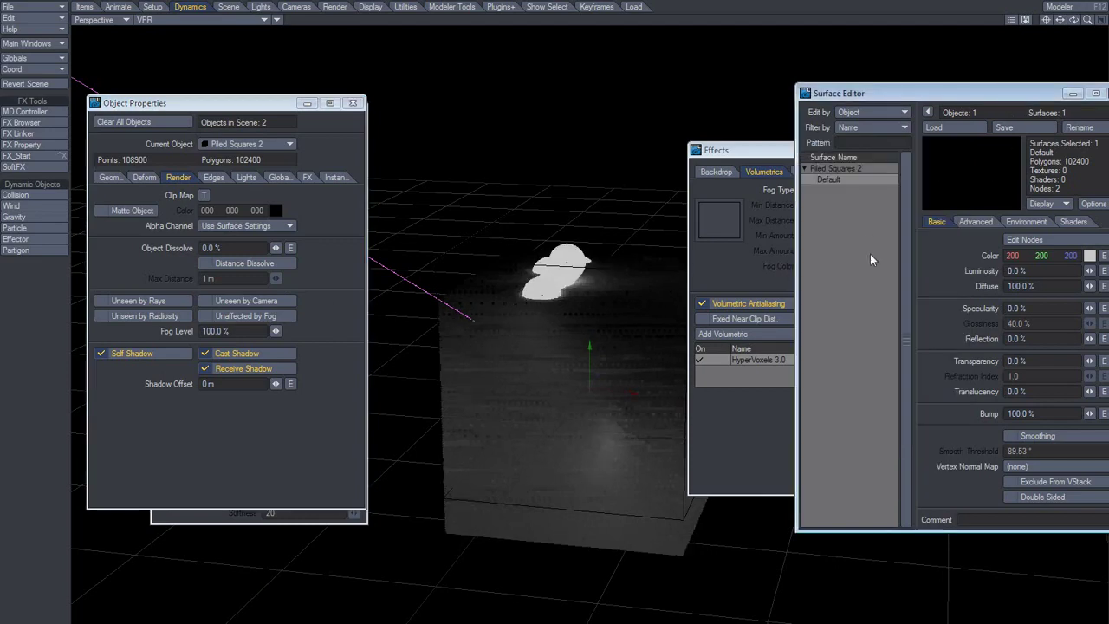
left_click(728, 182)
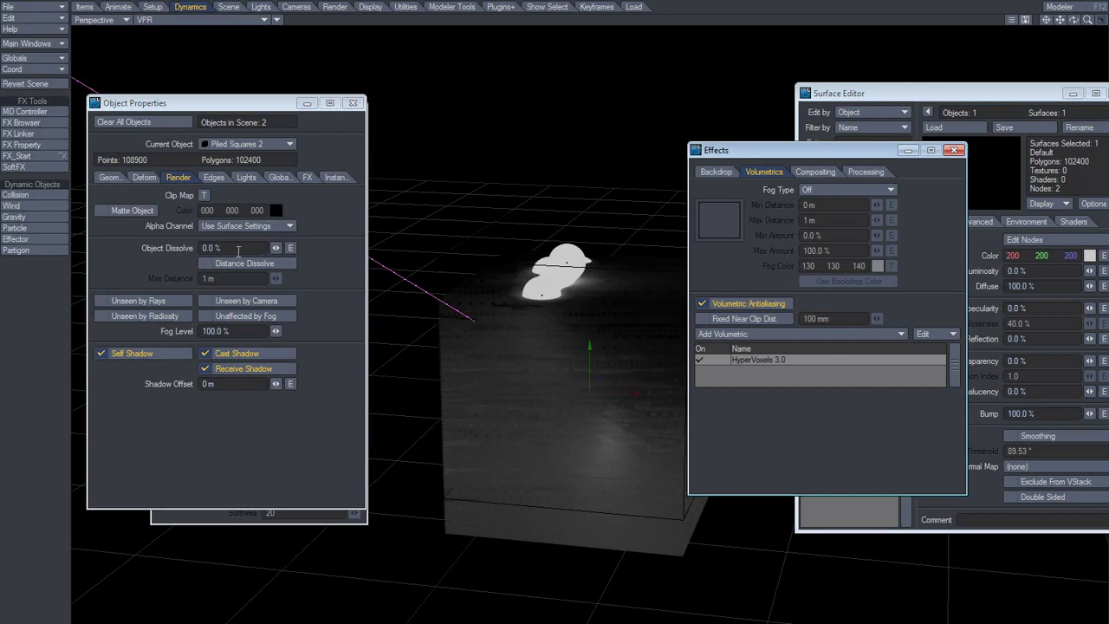
left_click(272, 178)
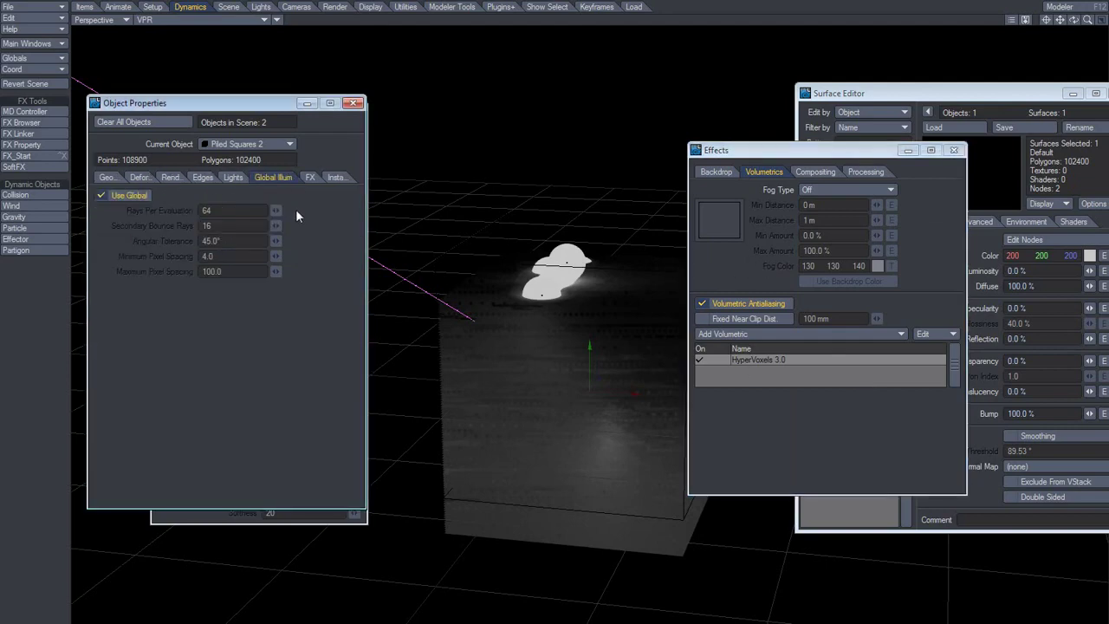
left_click(202, 177)
left_click(177, 177)
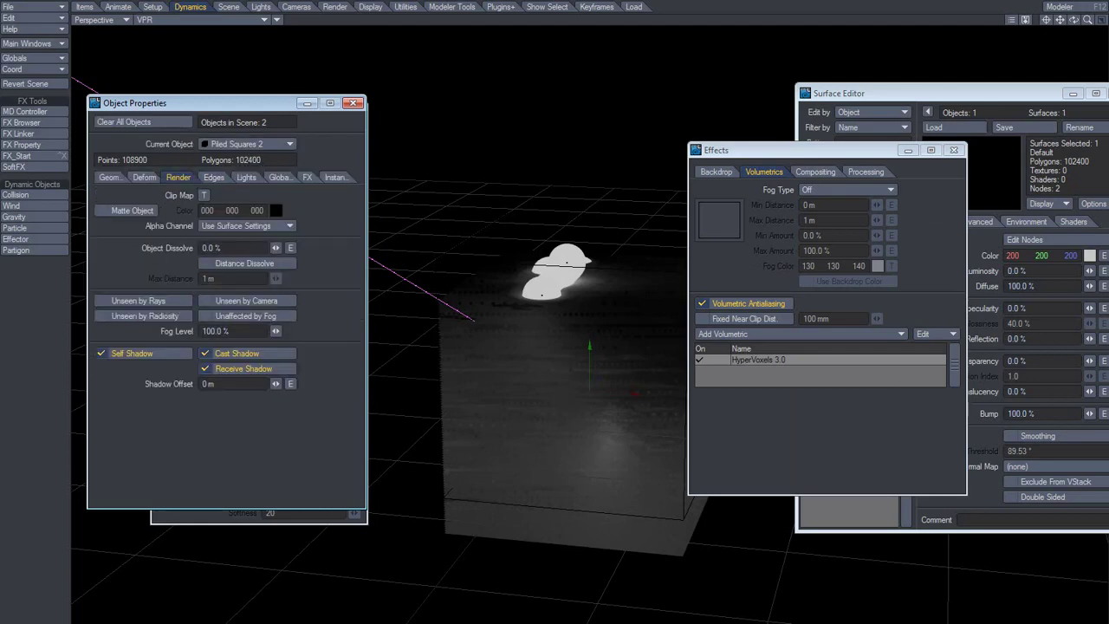
In Render Globals, turn off interpolated radiosity and show the 640×640 camera settings.
left_click(260, 515)
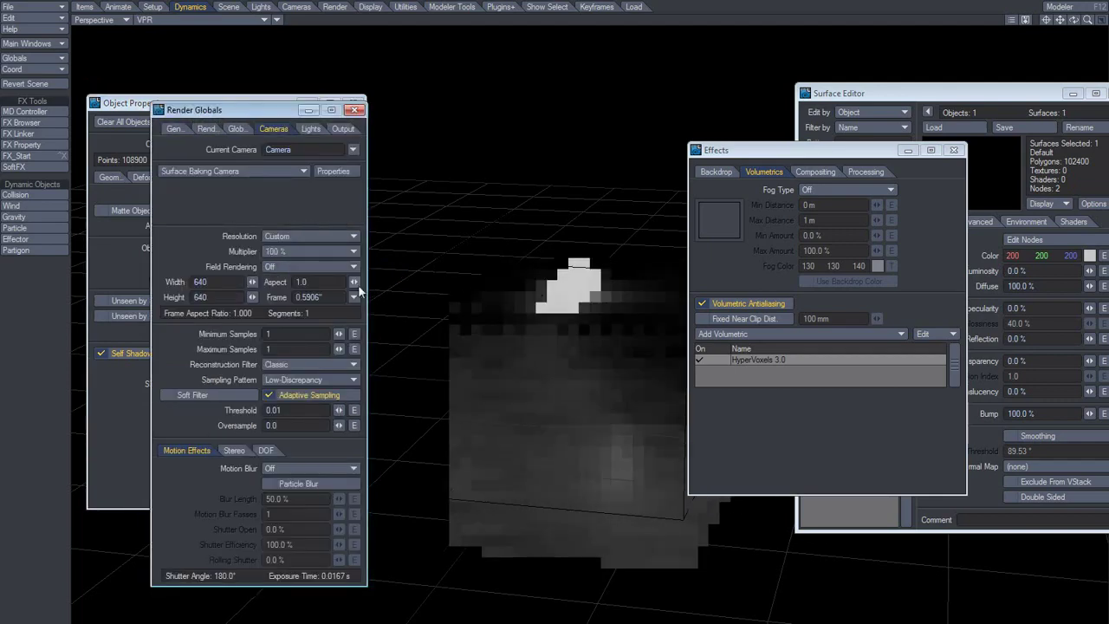
left_click(238, 129)
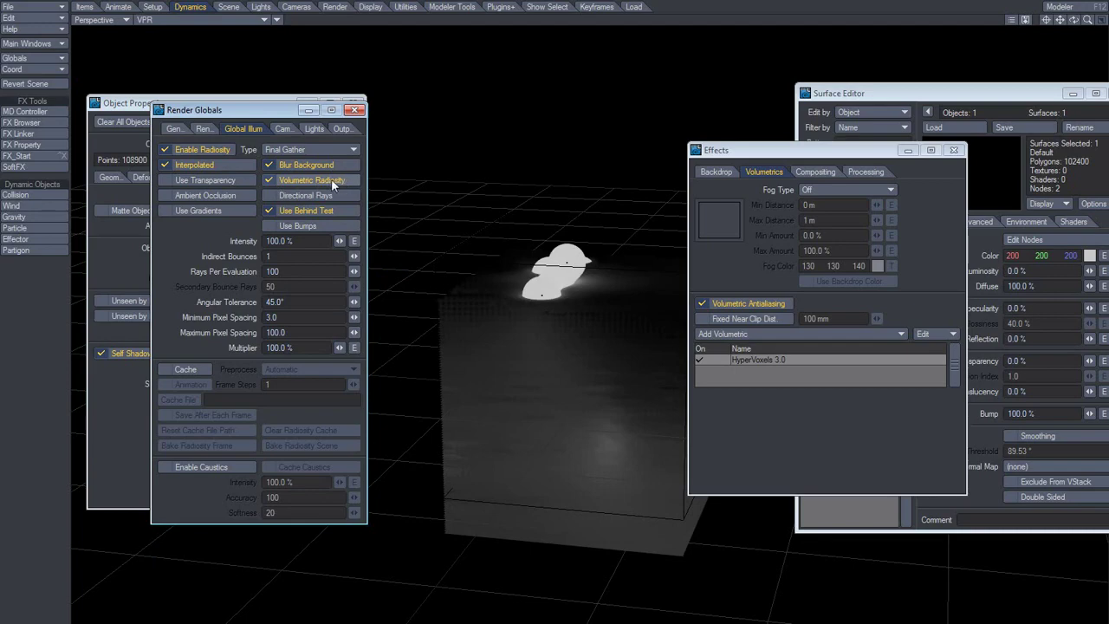
left_click(167, 163)
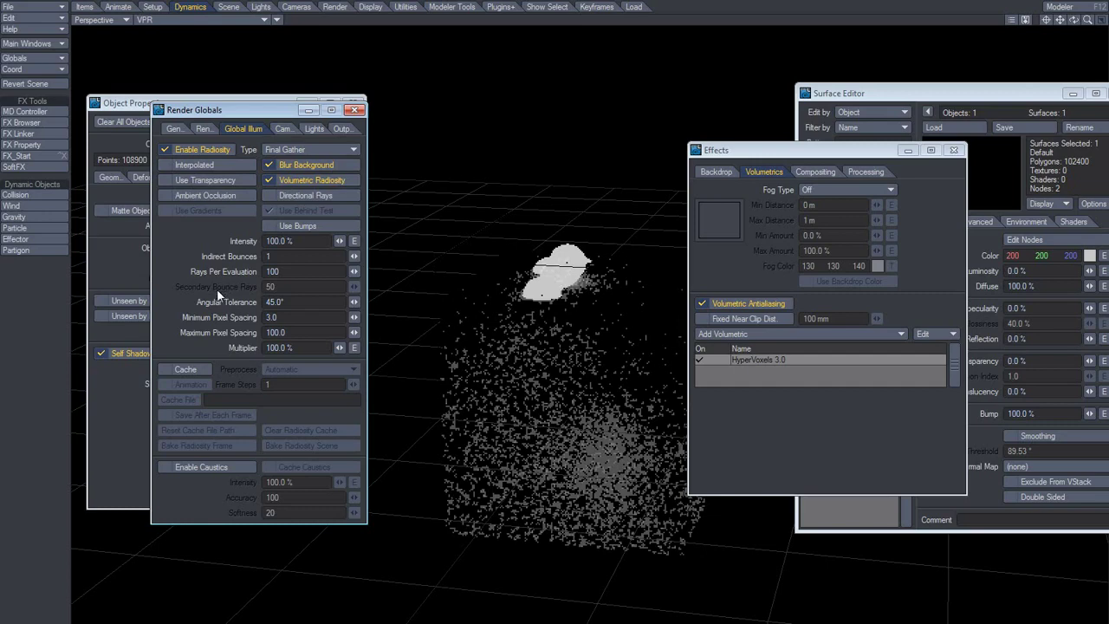
left_click(284, 129)
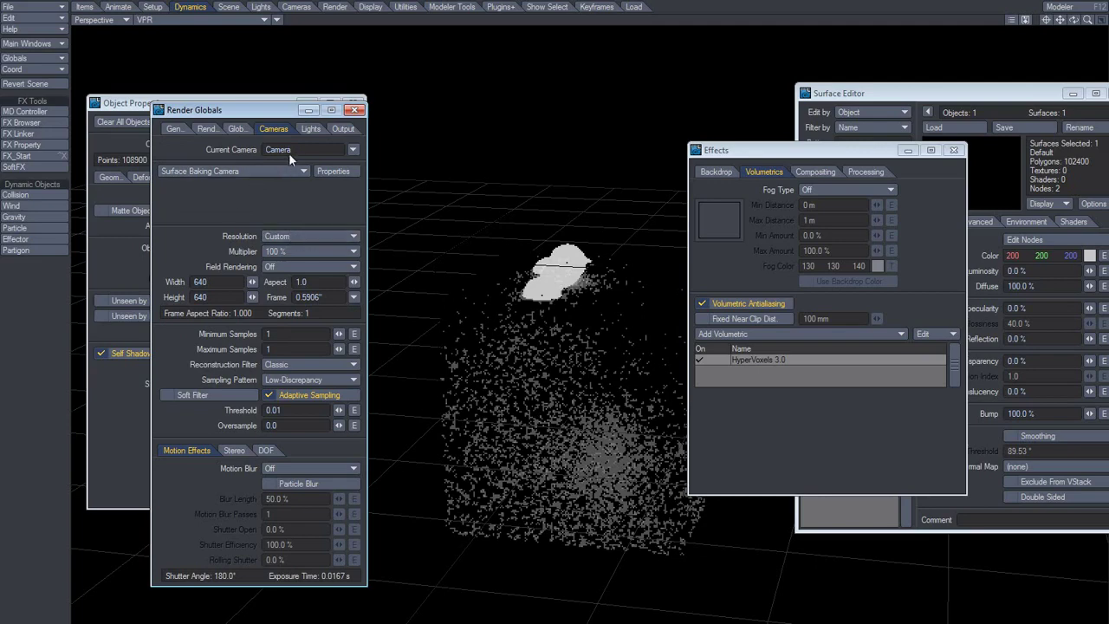
Set the Surface Baking Camera's Mesh to Piled Squares 2 and UV Map to Texture.
left_click(333, 170)
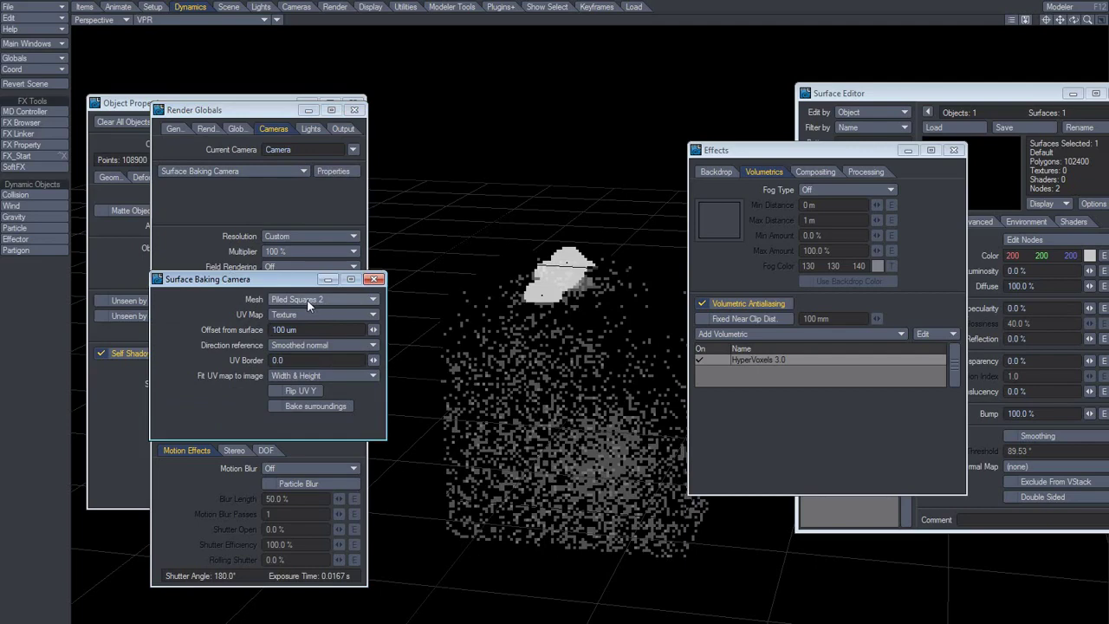
left_click(315, 299)
left_click(319, 299)
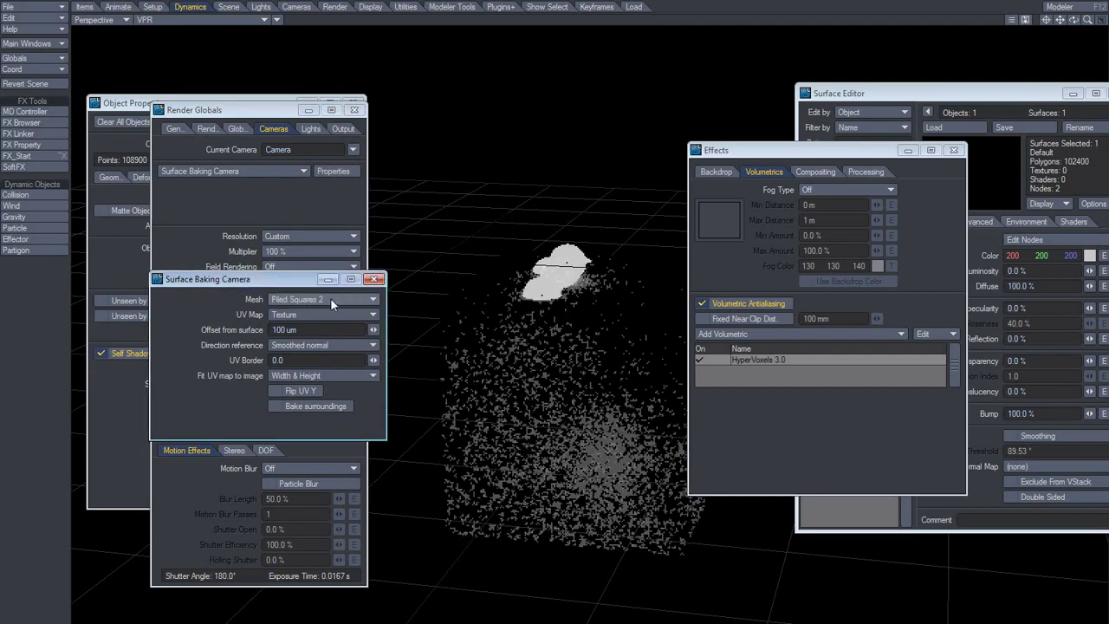
left_click(309, 314)
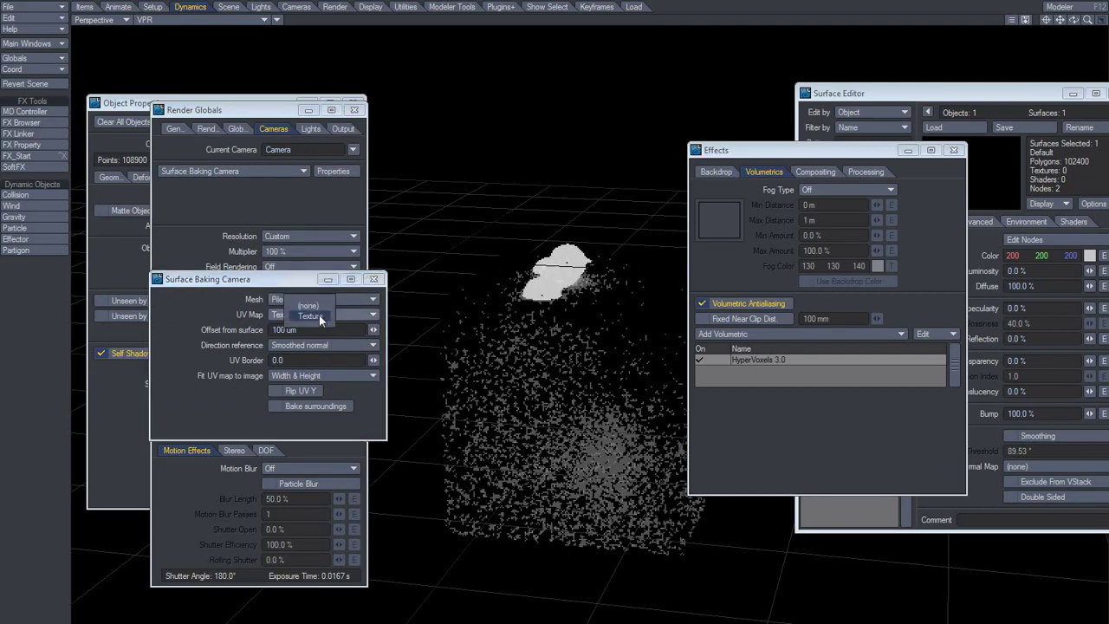
left_click(318, 317)
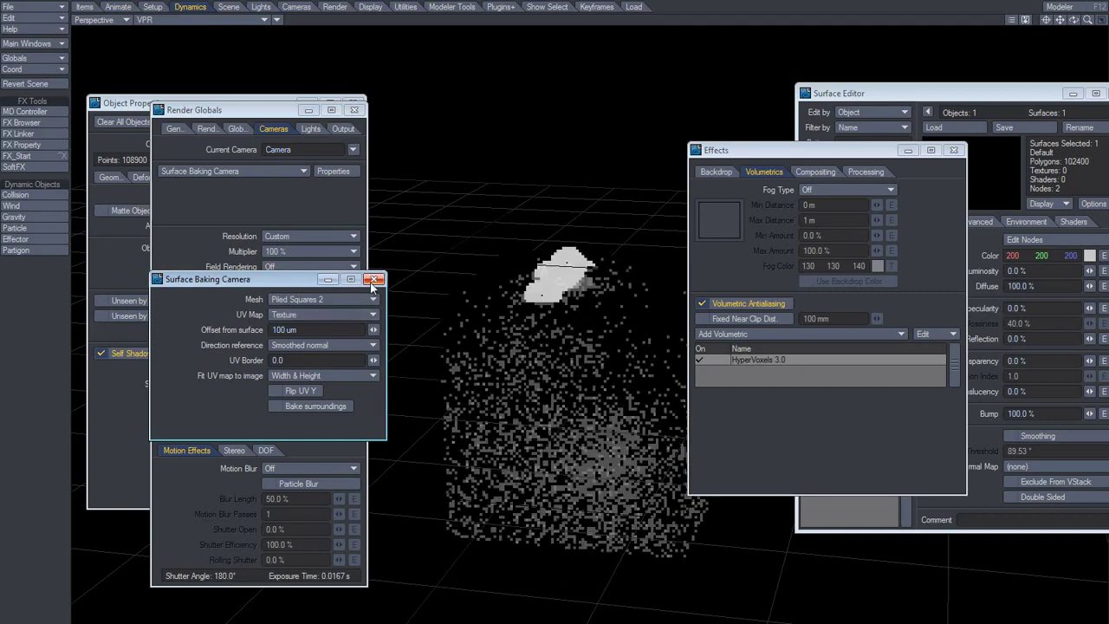
left_click(373, 279)
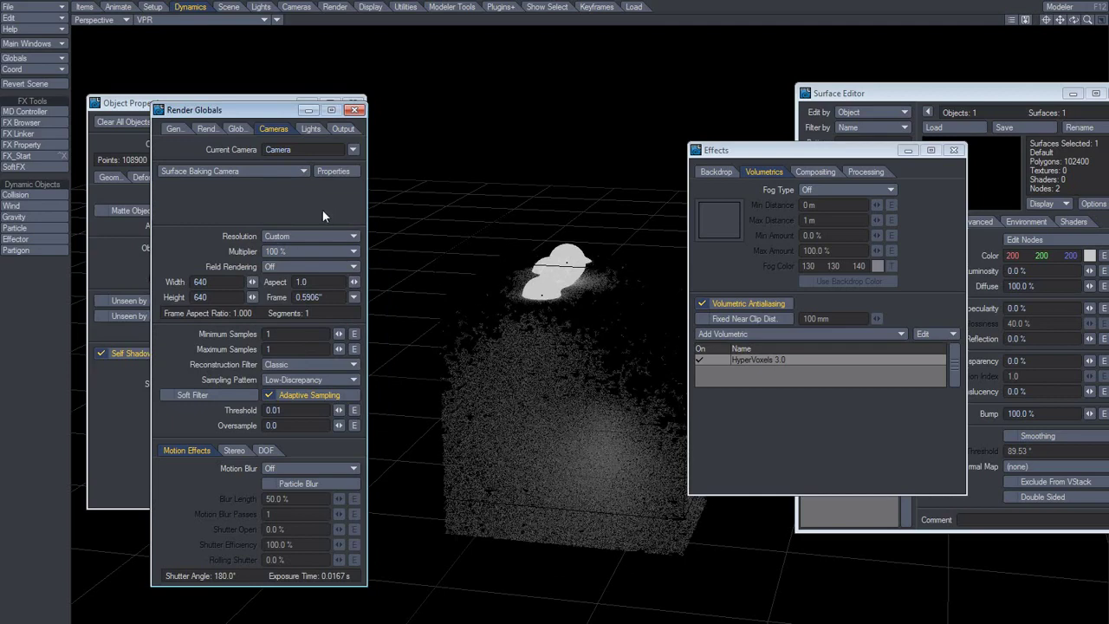
Render the bake with F9 and close the Render Status report after 73.2 seconds.
key("F9")
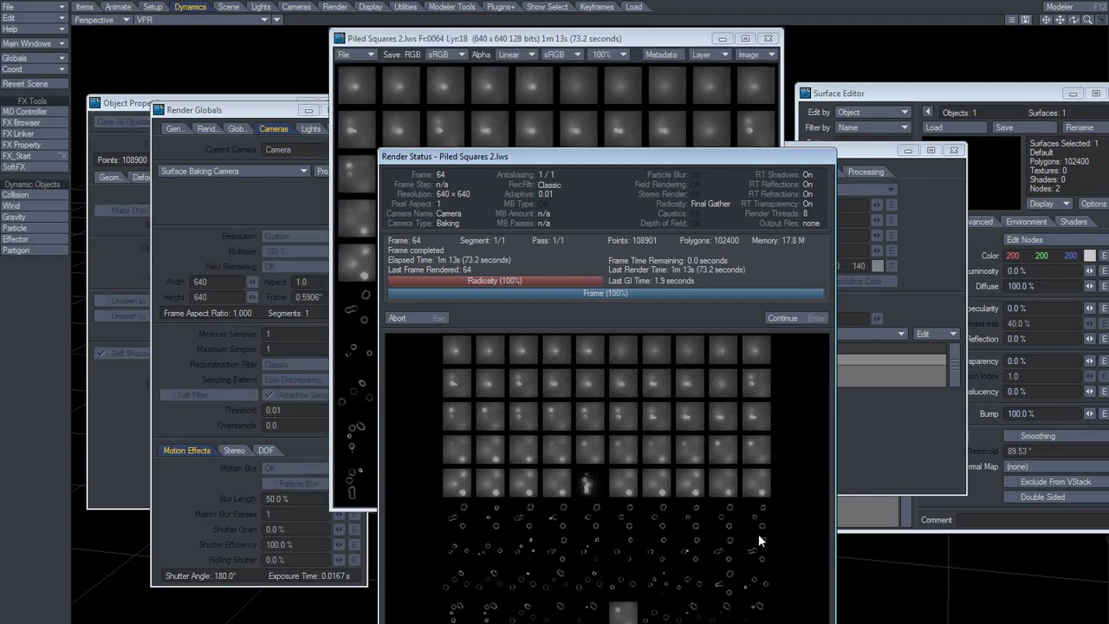
left_click(417, 317)
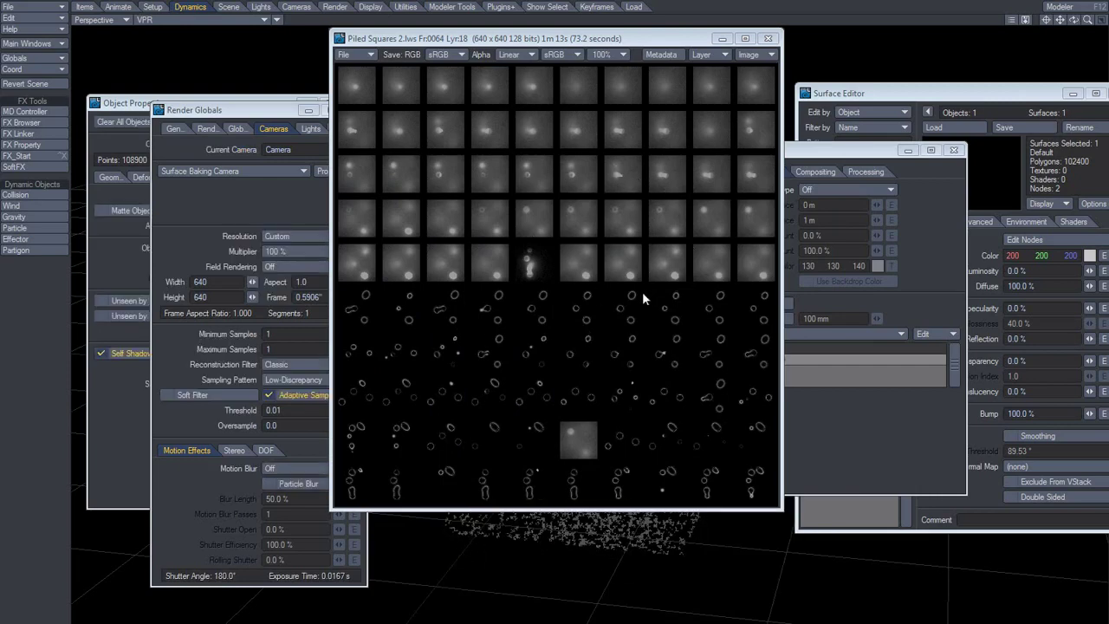
left_click(238, 129)
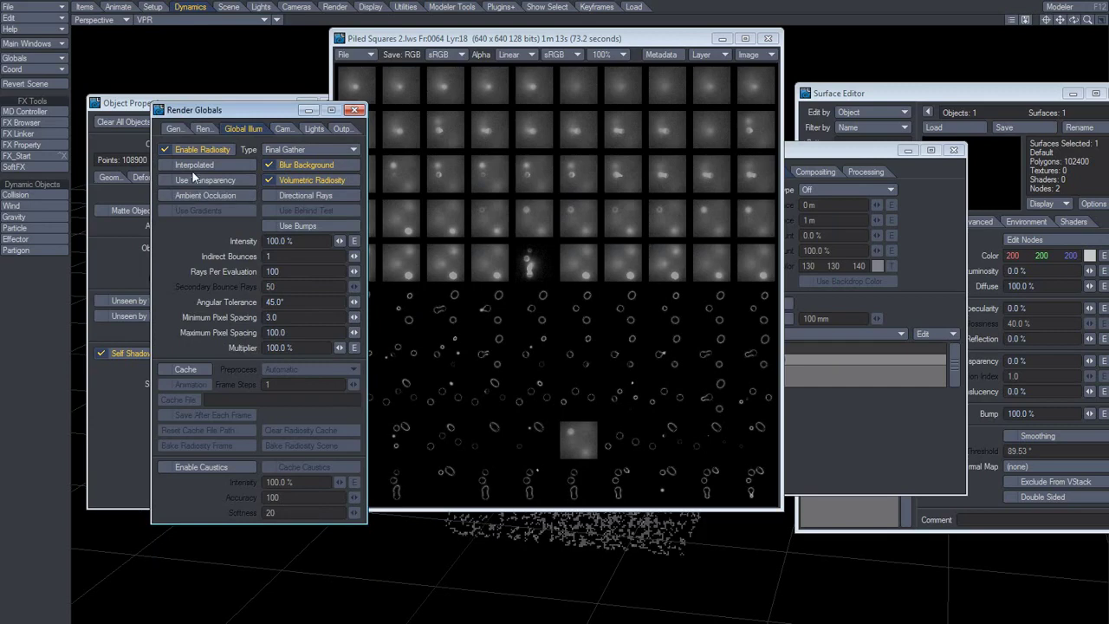
left_click(458, 156)
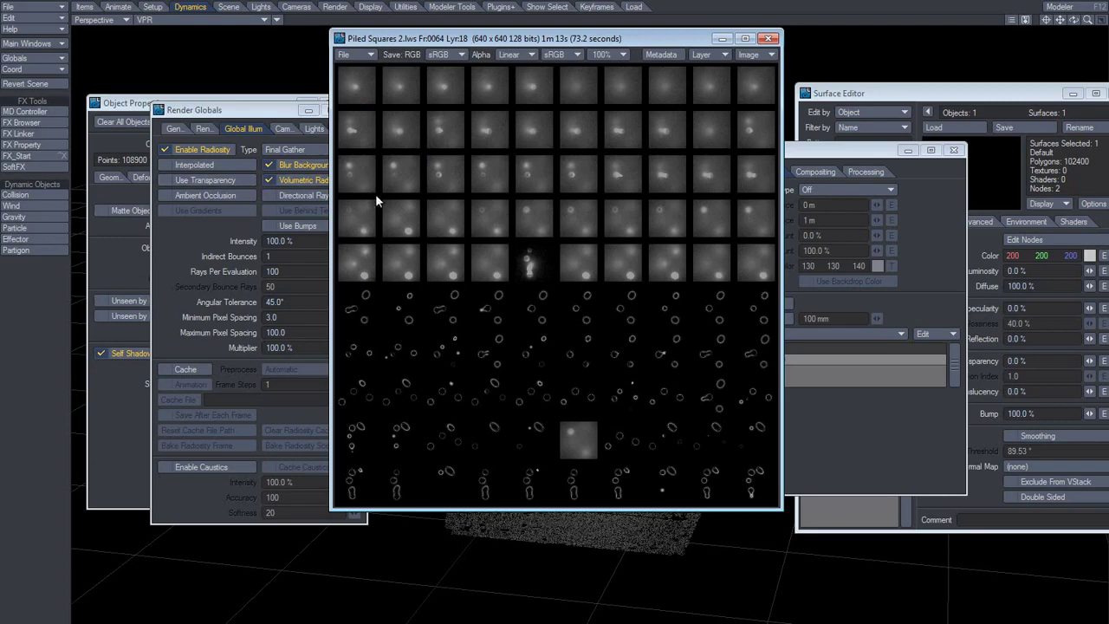
left_click(281, 130)
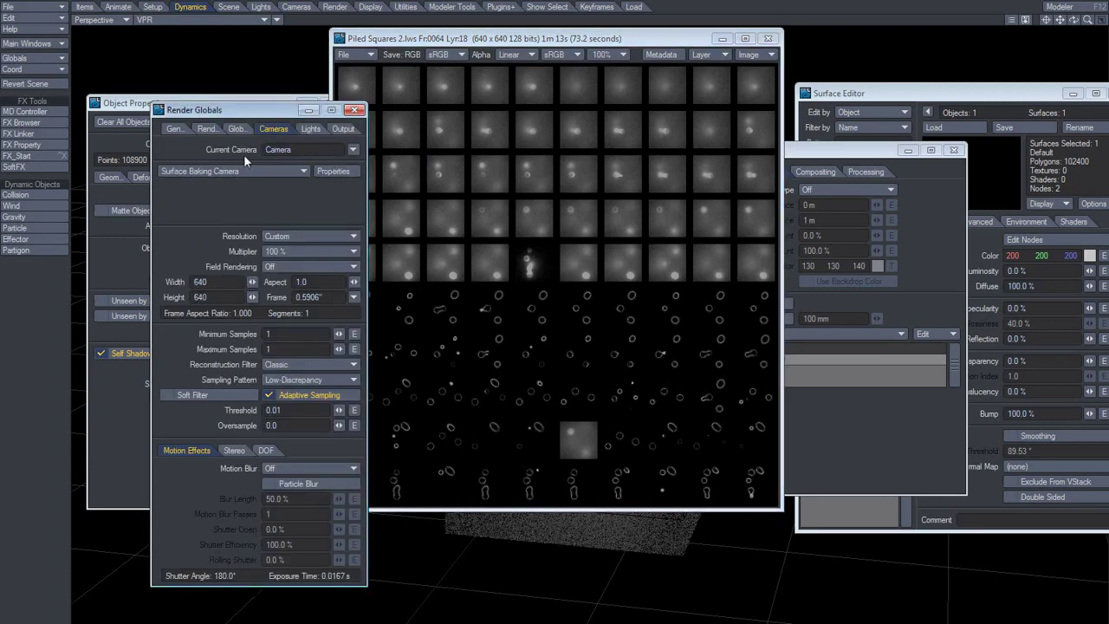
left_click(242, 131)
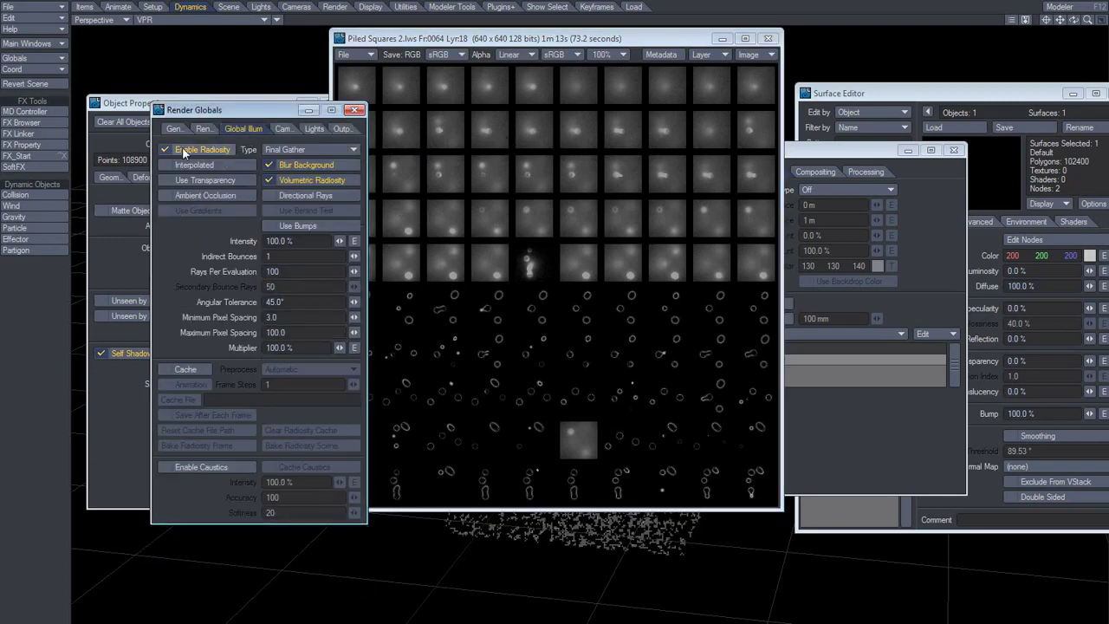
left_click(287, 130)
left_click(566, 198)
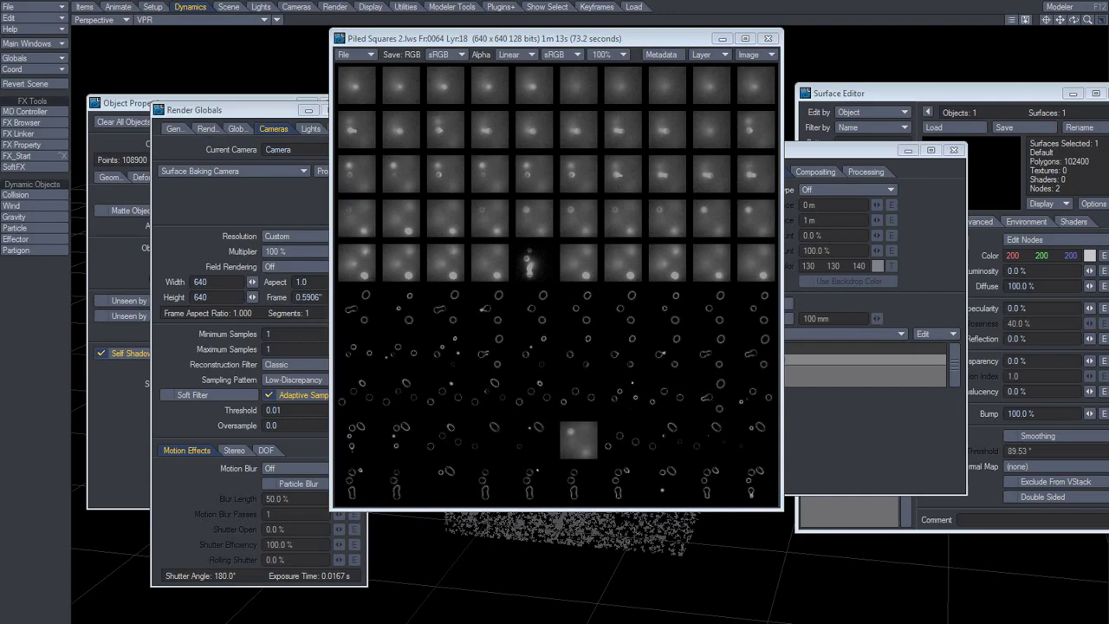
key("F9")
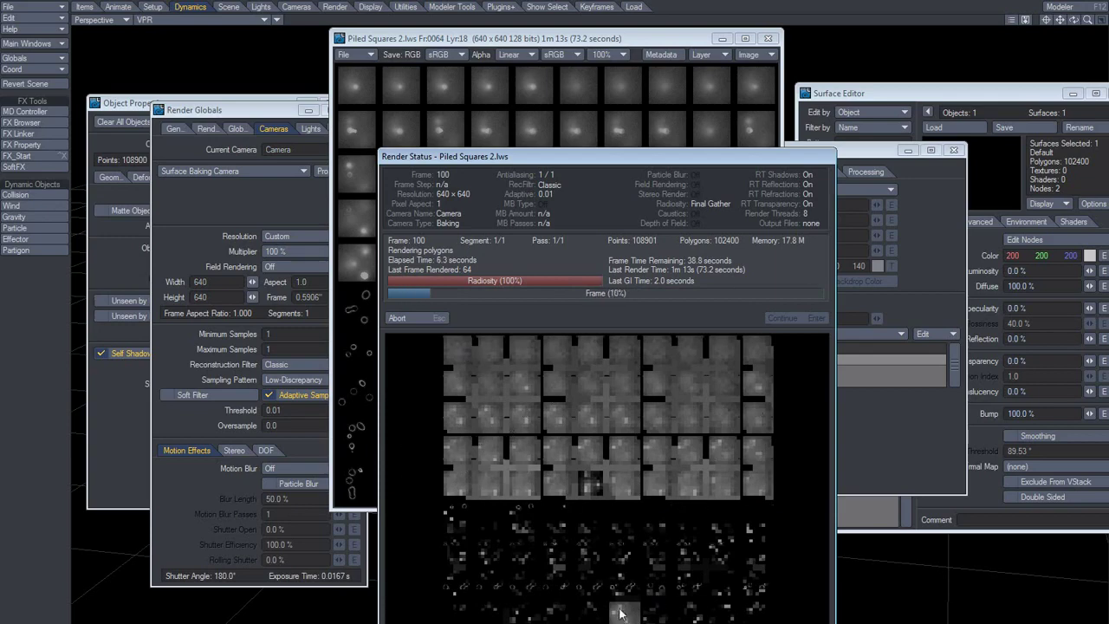
left_click(417, 318)
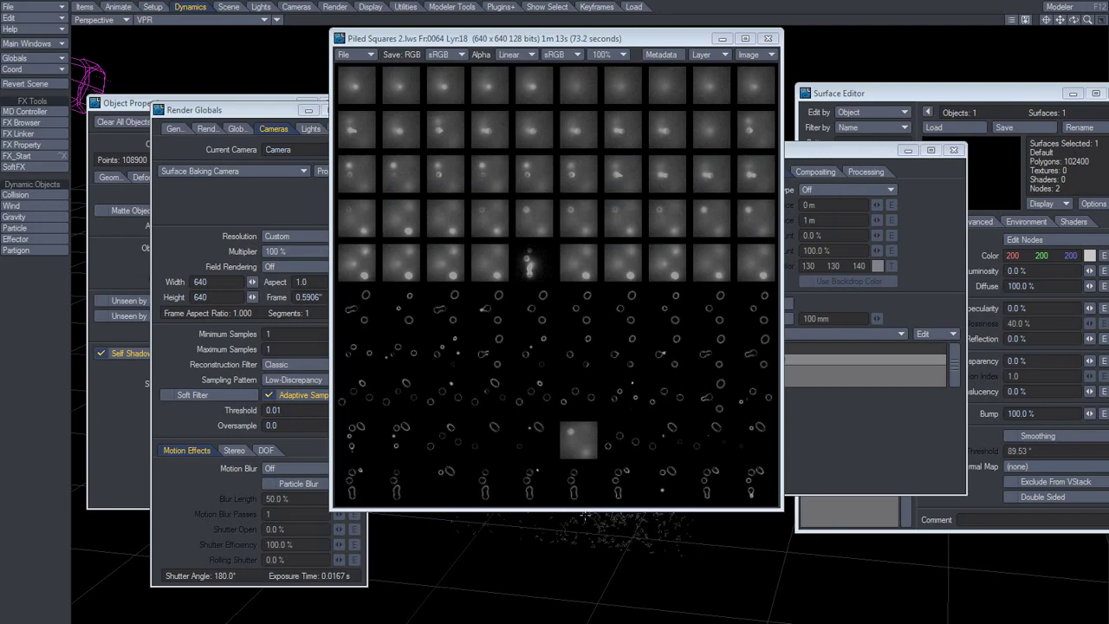
key("F9")
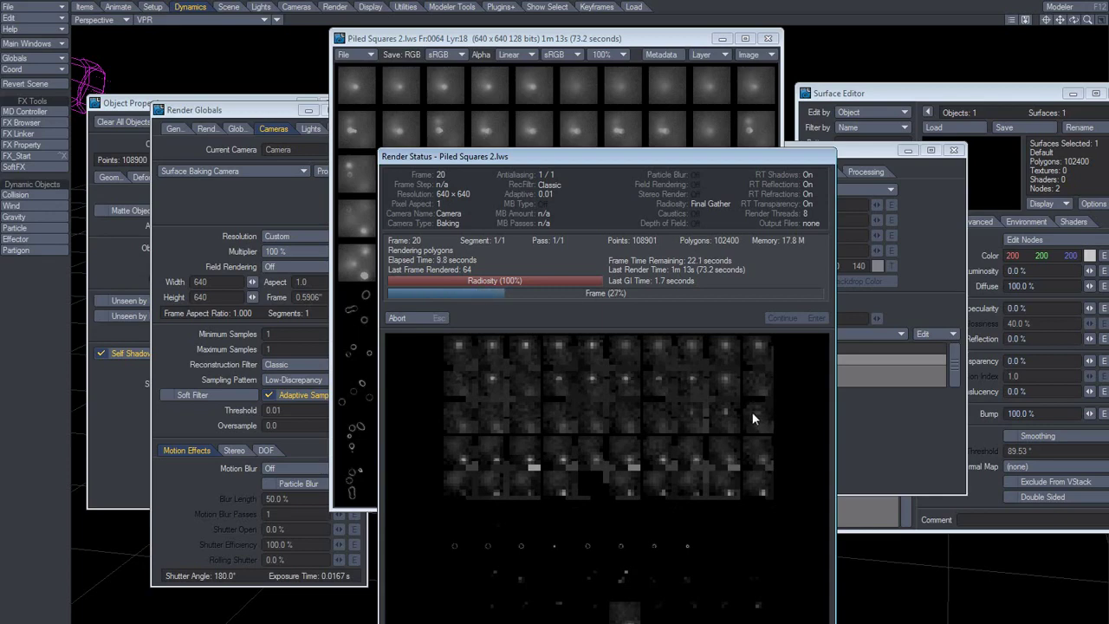
left_click(399, 319)
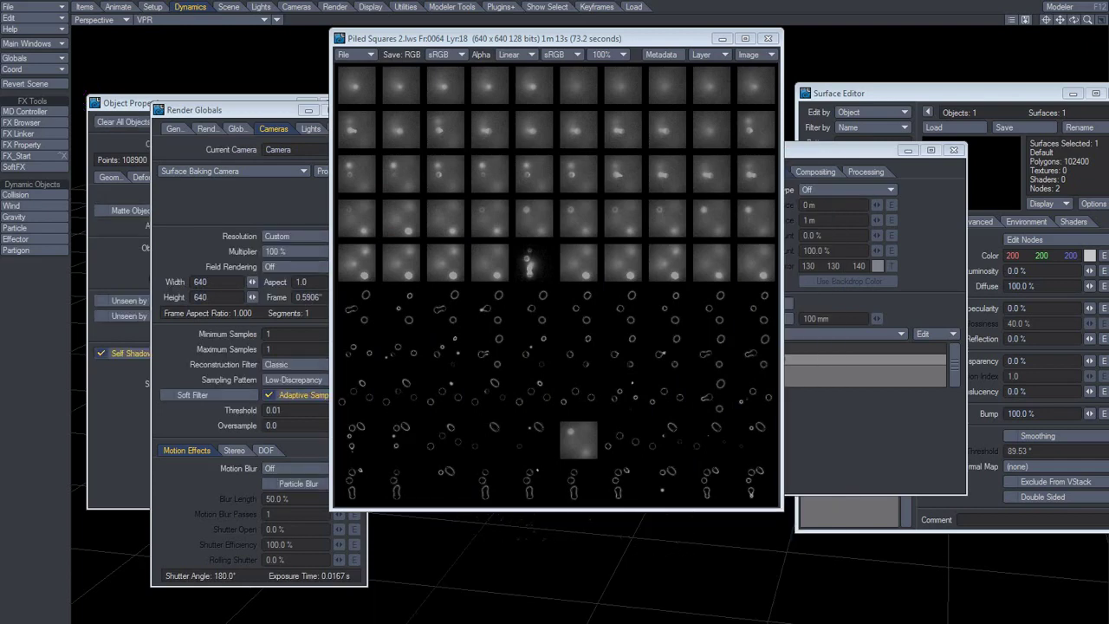
key("F9")
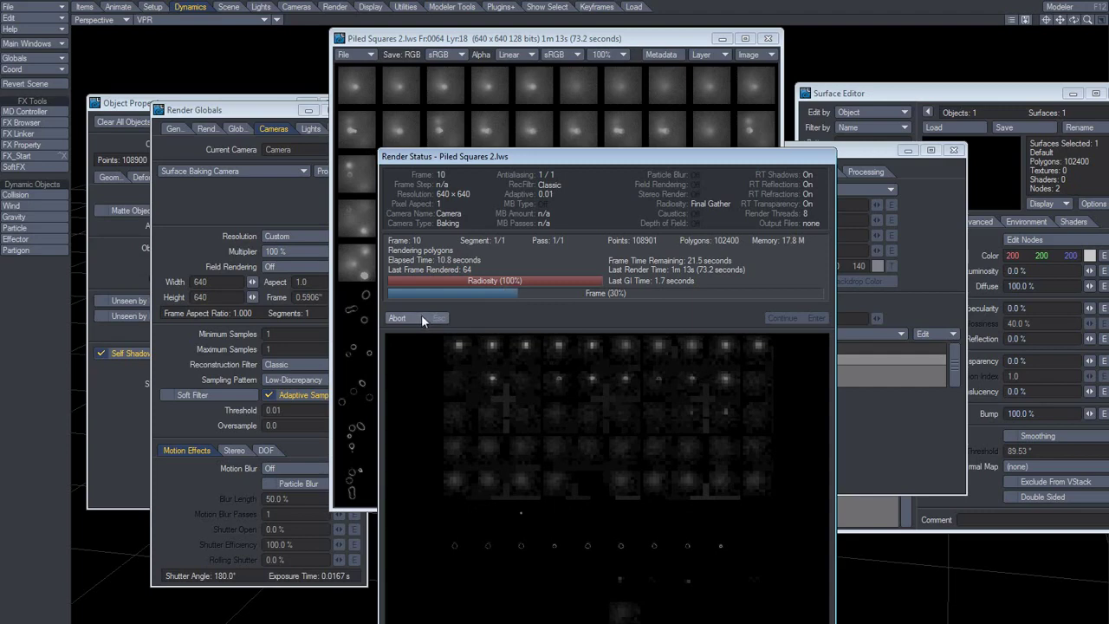
left_click(433, 316)
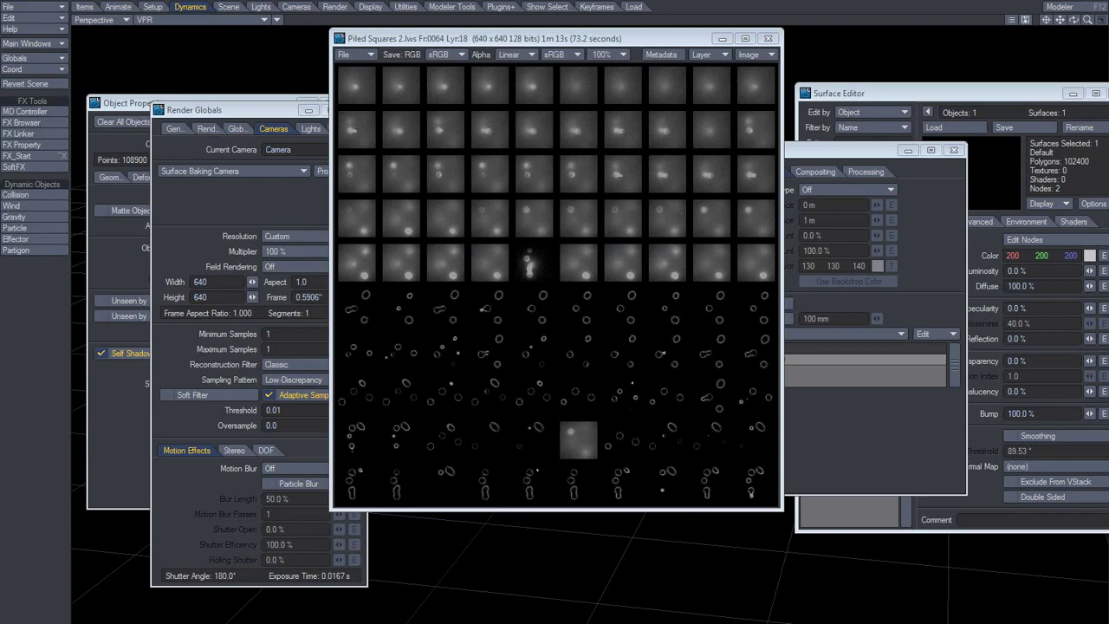
Start another F9 render and abort it.
key("F9")
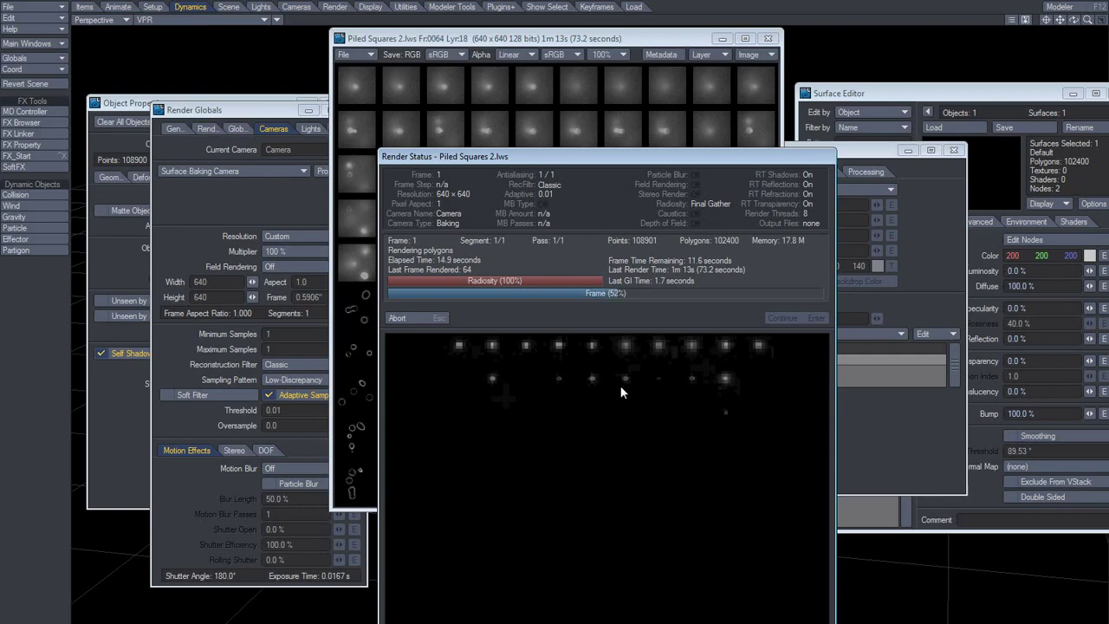
left_click(414, 318)
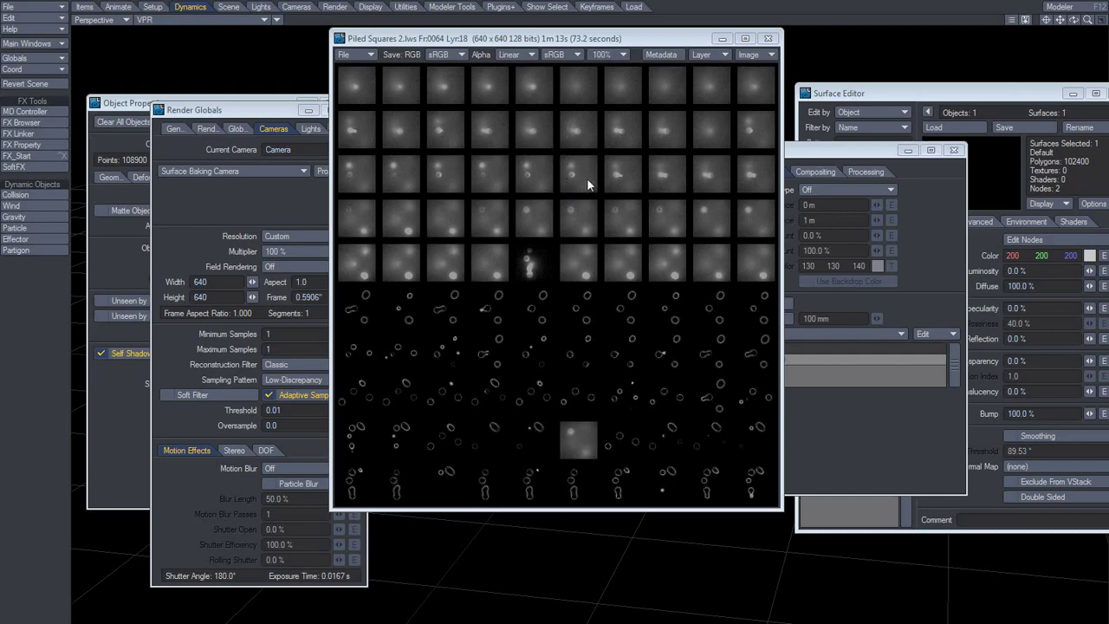
left_click(767, 39)
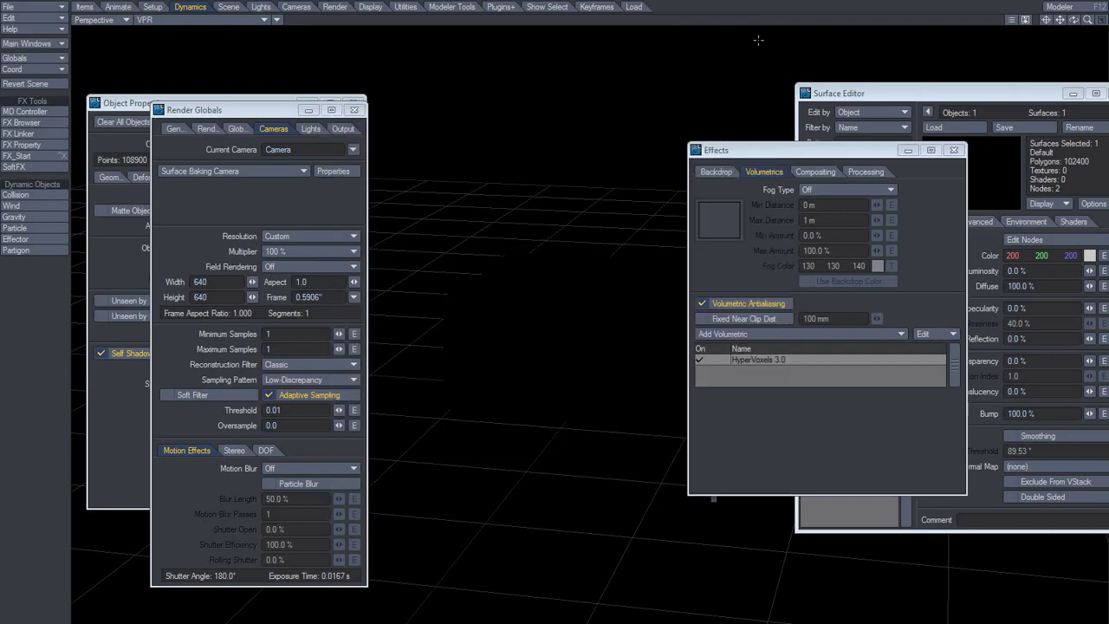